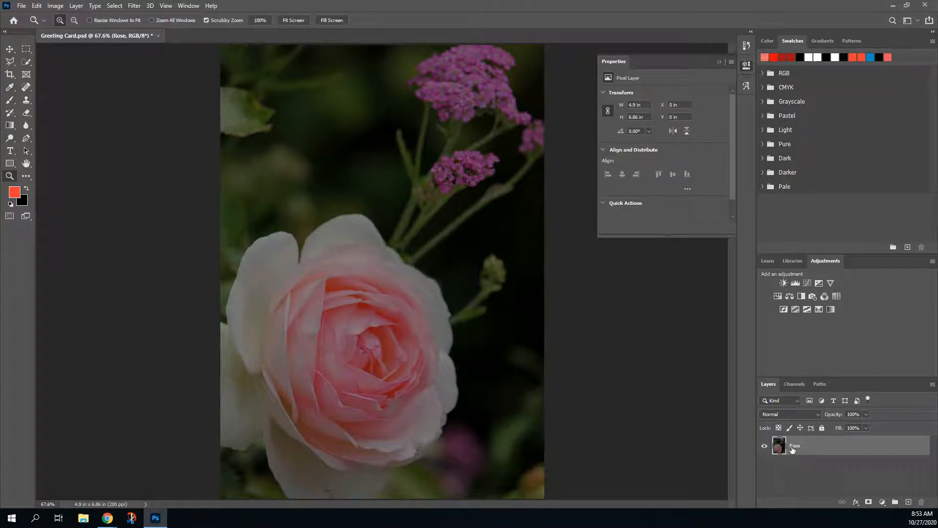
right_click(797, 449)
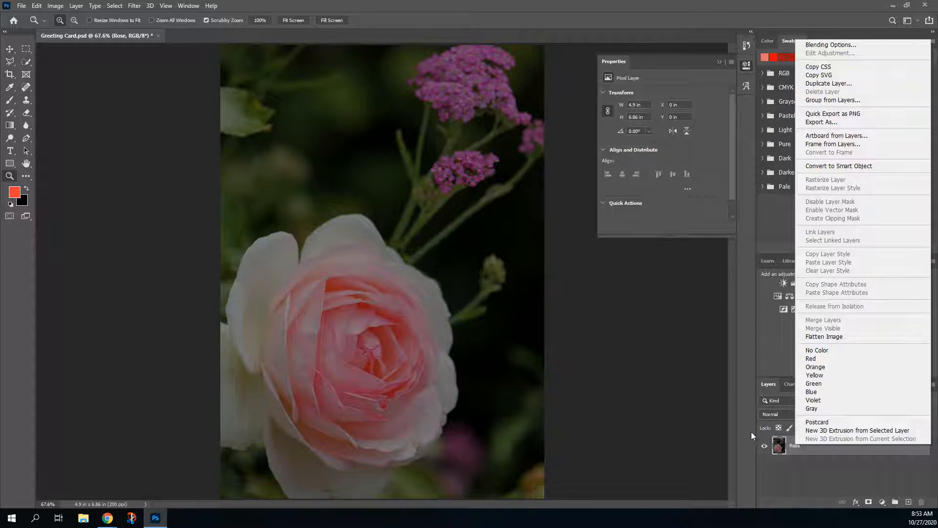
click(776, 443)
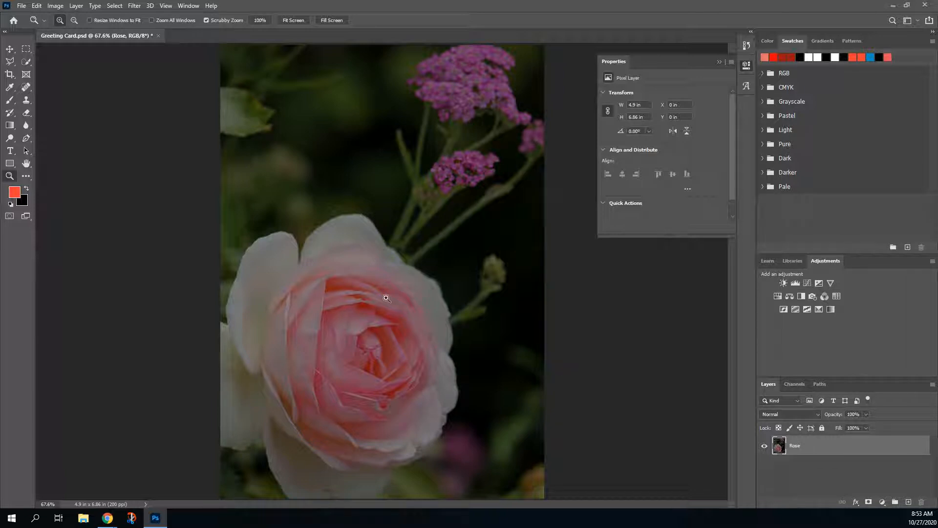
- Add a Brightness/Contrast adjustment layer above the Rose layer, setting brightness to about 51 and raising the contrast slightly
click(783, 283)
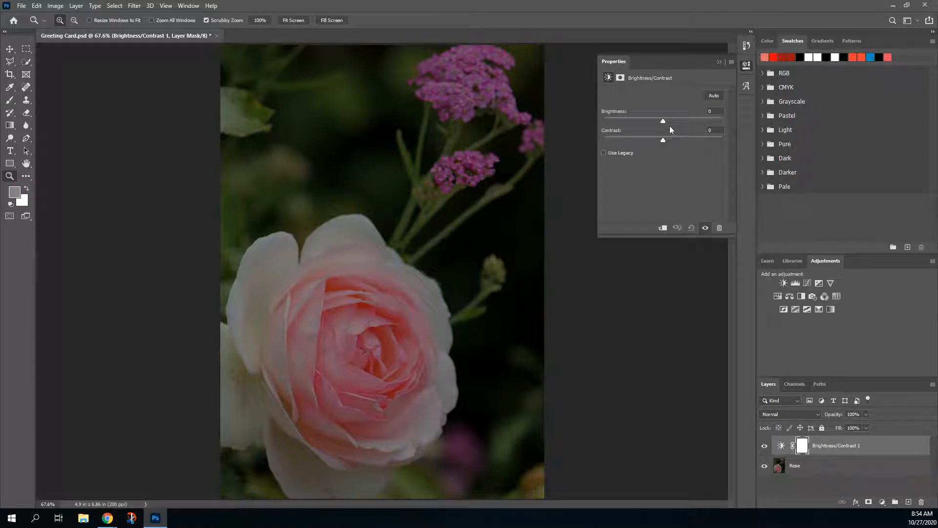
drag(663, 122, 679, 121)
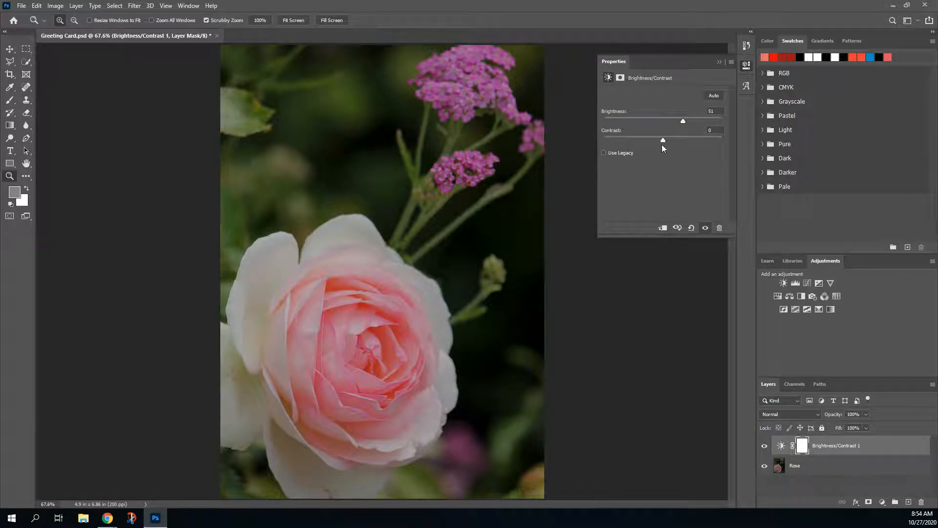
drag(662, 140, 669, 142)
- Create a new layer above the Brightness/Contrast adjustment and name it Ribbons
click(909, 503)
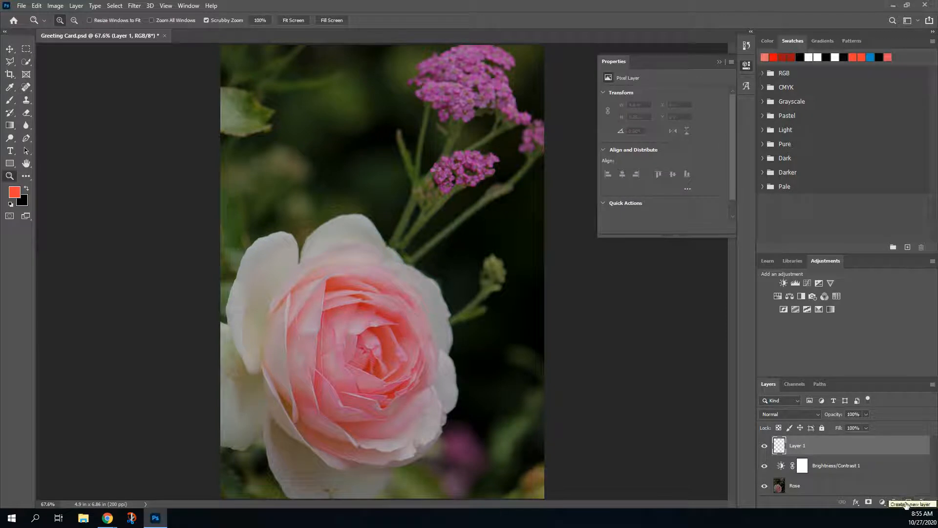
double_click(796, 446)
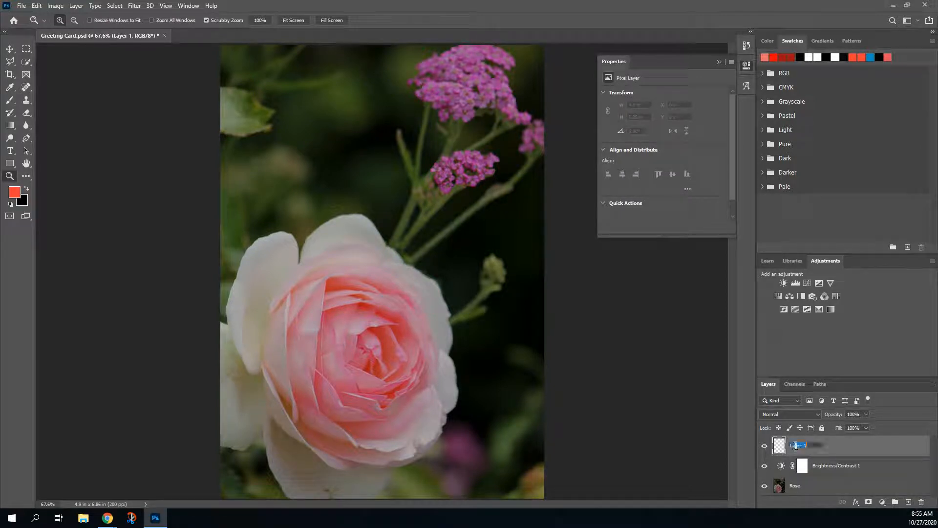
text(Ribbons)
key(Return)
- Paint a solid orange-red rectangle about 2.53 by 0.76 in at the photo's lower right edge with a 275 px Soft Round brush, then deselect
click(28, 49)
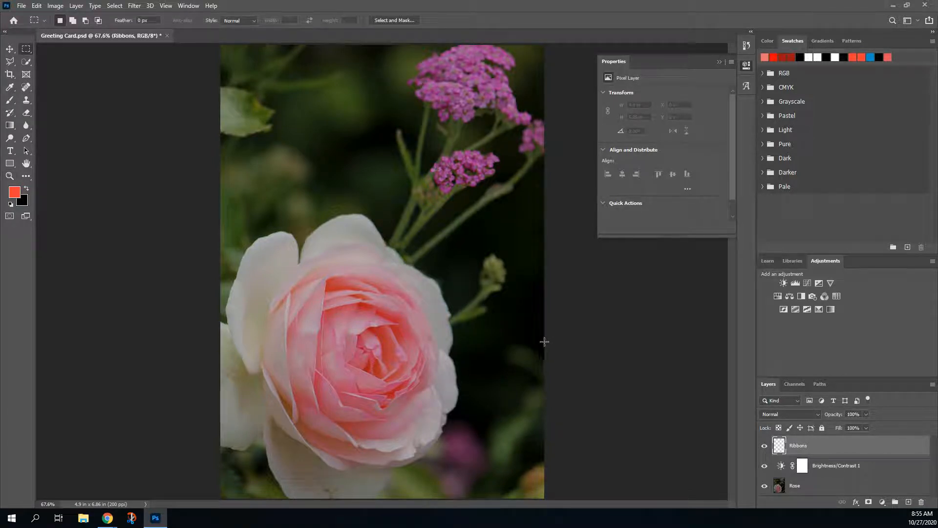
drag(544, 342, 378, 392)
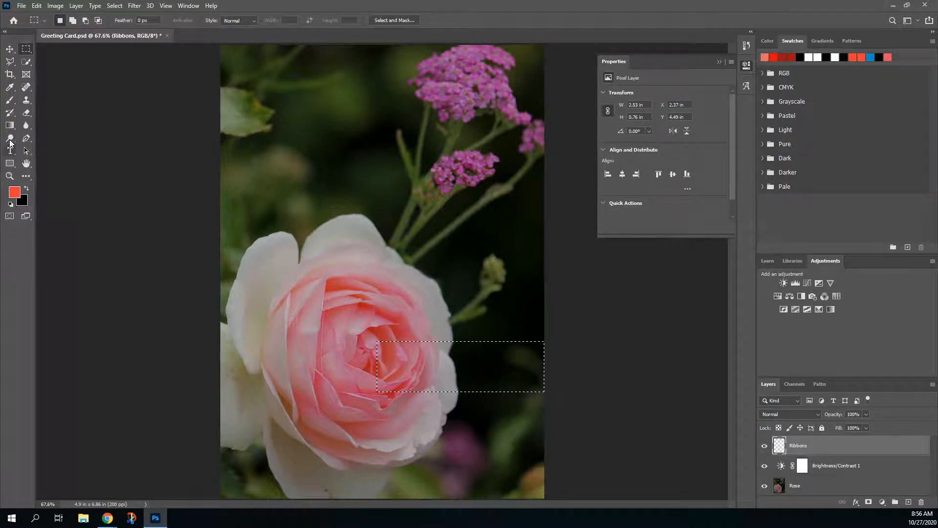
click(8, 102)
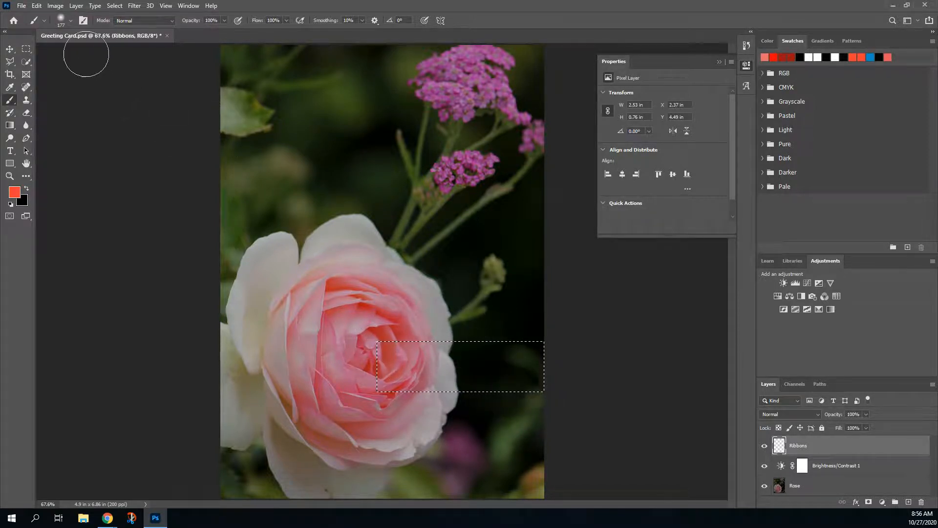
click(72, 21)
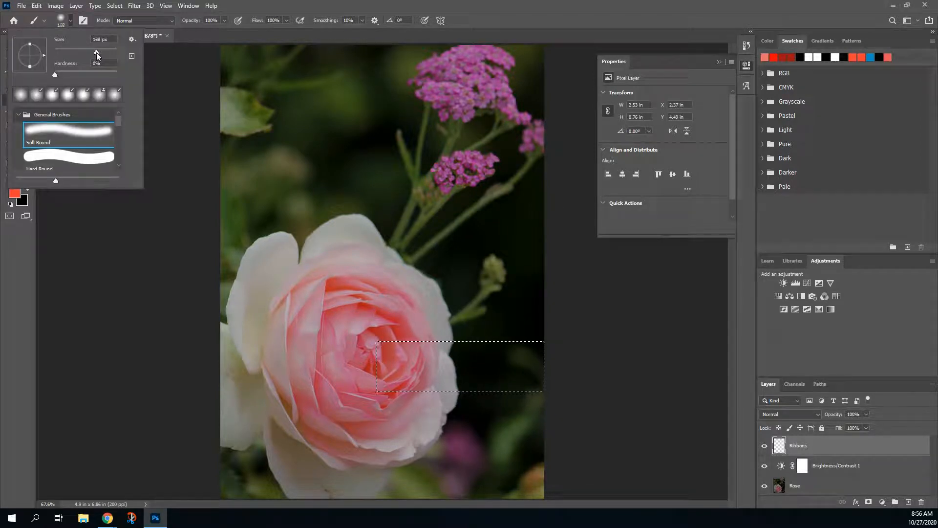
drag(89, 53, 81, 54)
drag(104, 51, 104, 52)
drag(379, 355, 385, 355)
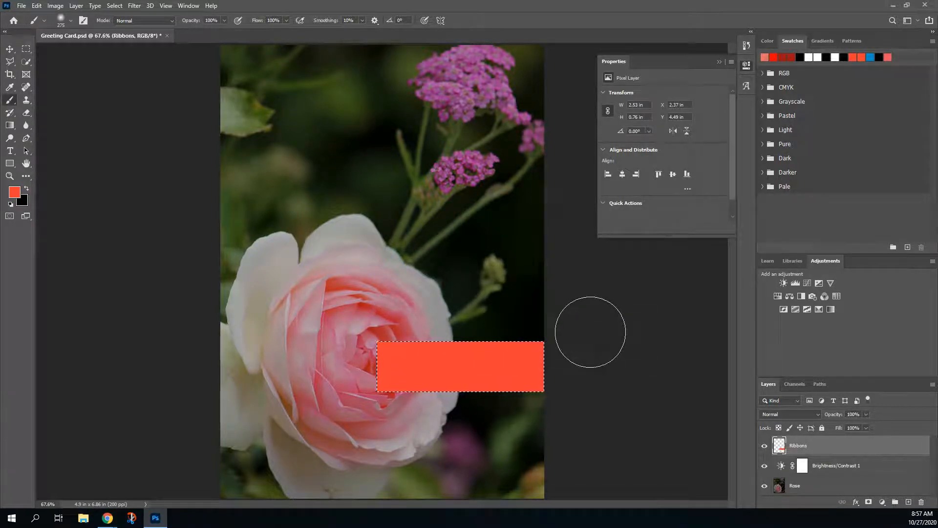
click(116, 6)
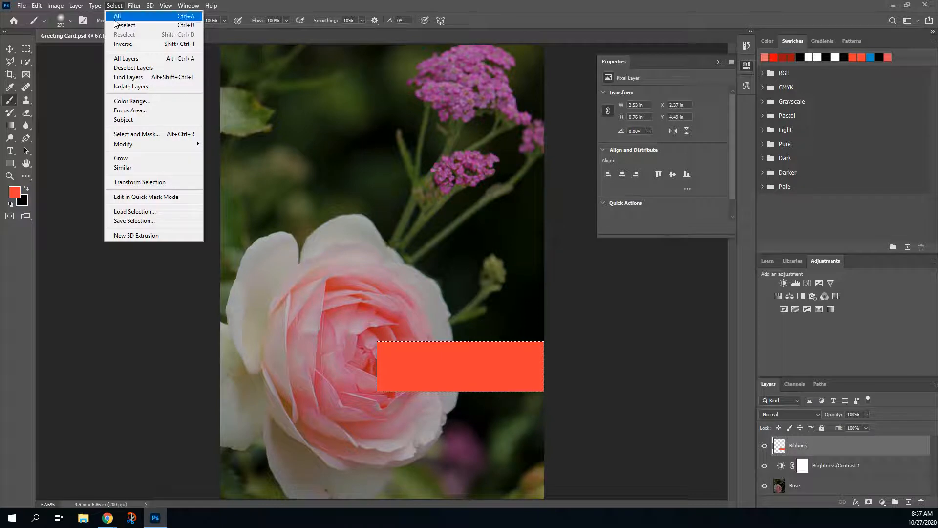
click(117, 27)
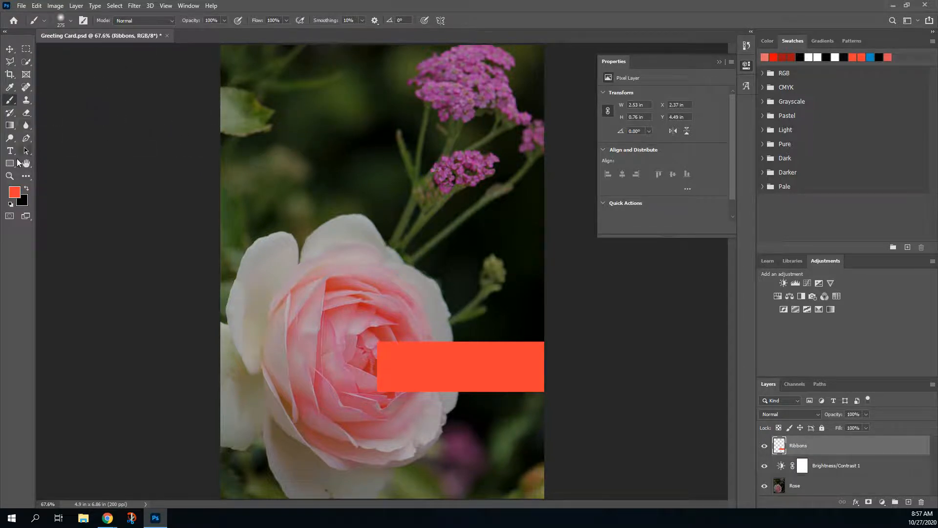
- Select a rectangle about 2.97 by 1.06 in at the photo's upper left edge, paint it solid orange-red and deselect
click(27, 49)
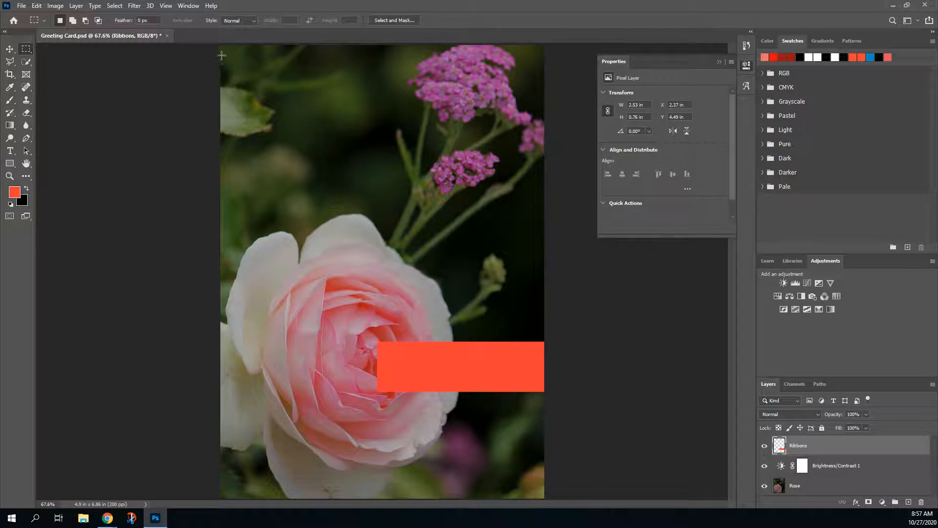
drag(221, 57, 240, 70)
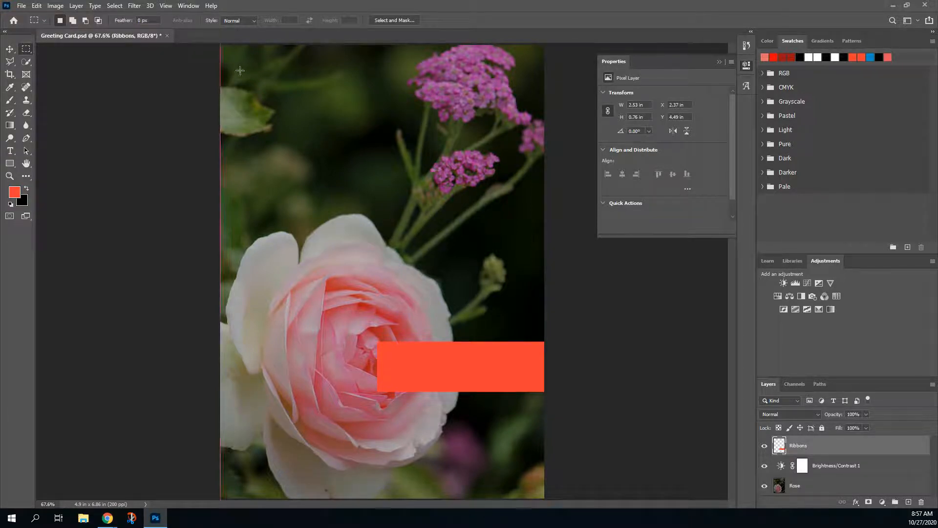
drag(295, 100, 417, 126)
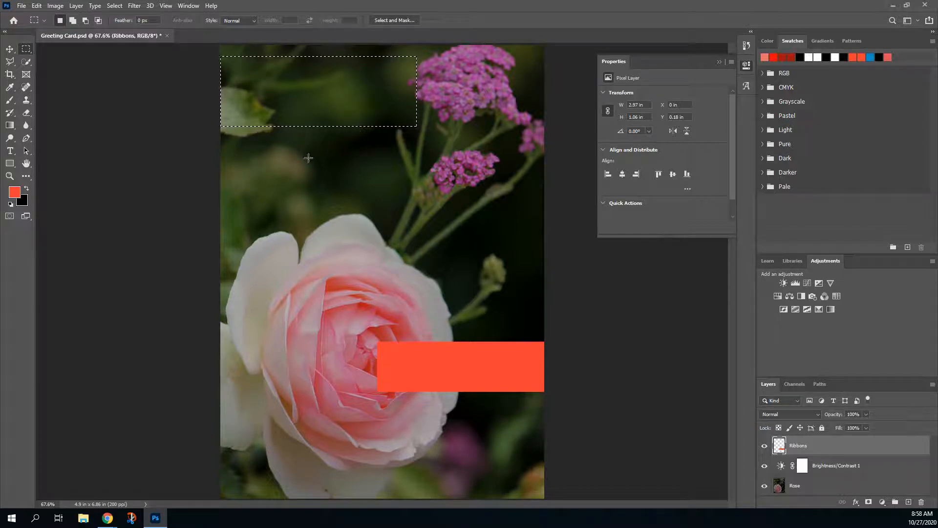
click(10, 100)
mouse_move(221, 63)
mouse_down()
mouse_move(243, 111)
mouse_move(321, 116)
mouse_move(412, 106)
mouse_move(416, 88)
mouse_move(384, 70)
mouse_up()
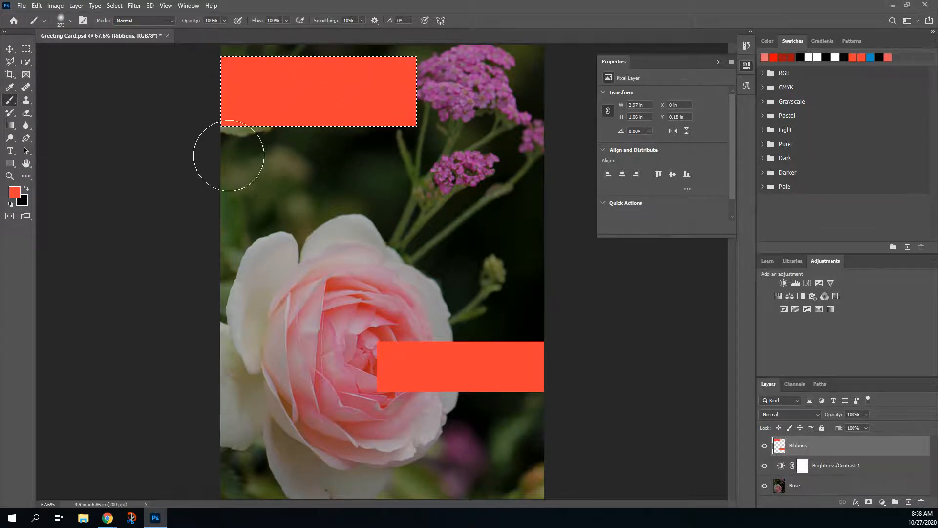
click(115, 6)
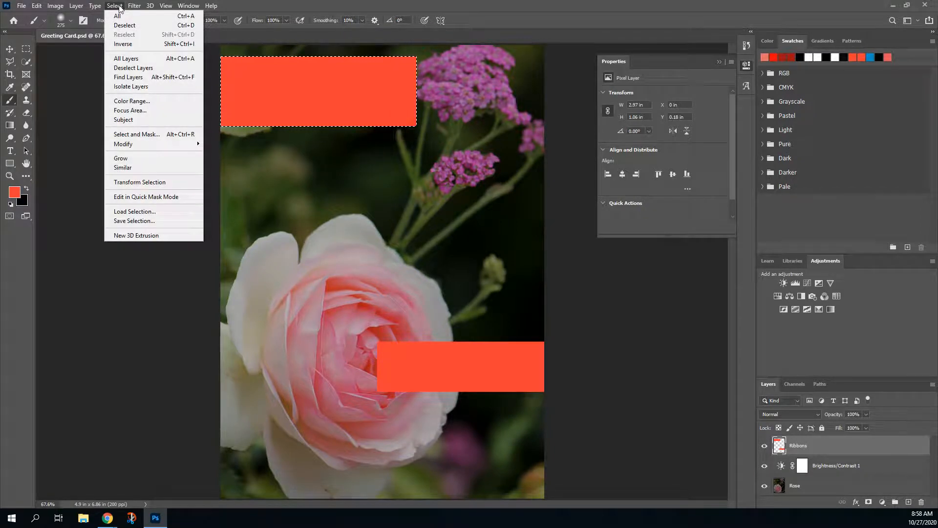
click(118, 25)
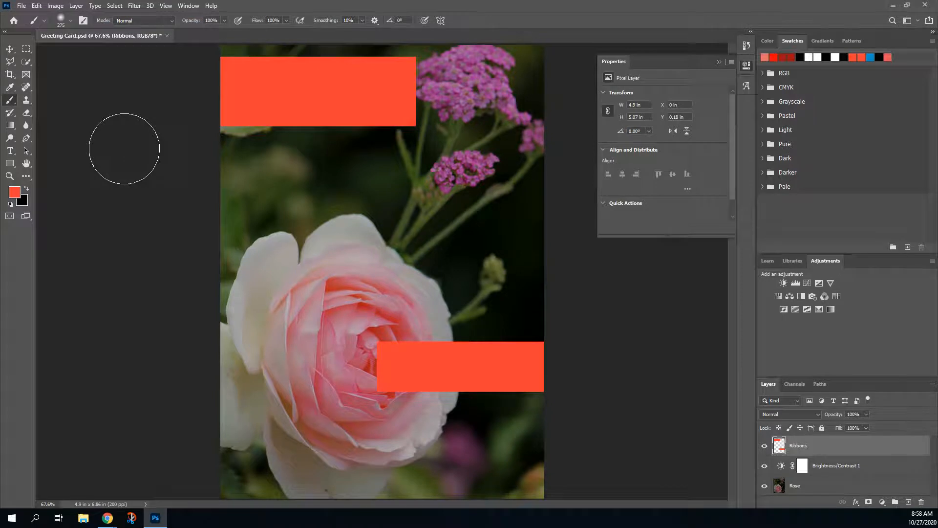
- Cut a triangular notch about 0.19 in deep out of the lower ribbon's left end with the Polygonal Lasso, then deselect
click(16, 63)
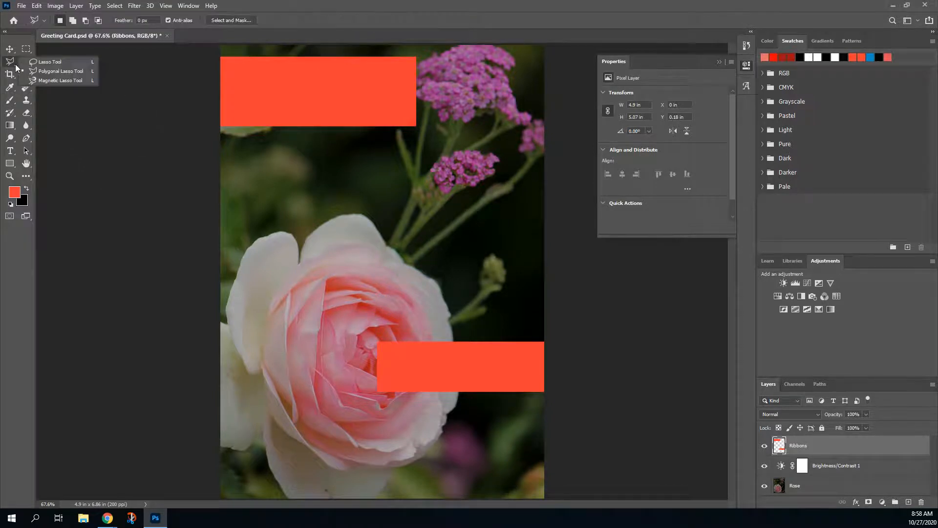
click(64, 61)
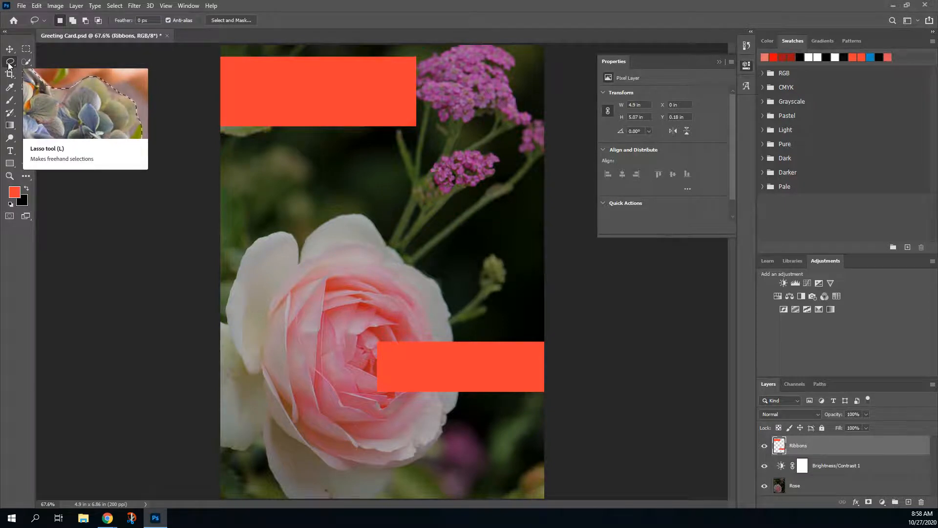
right_click(13, 66)
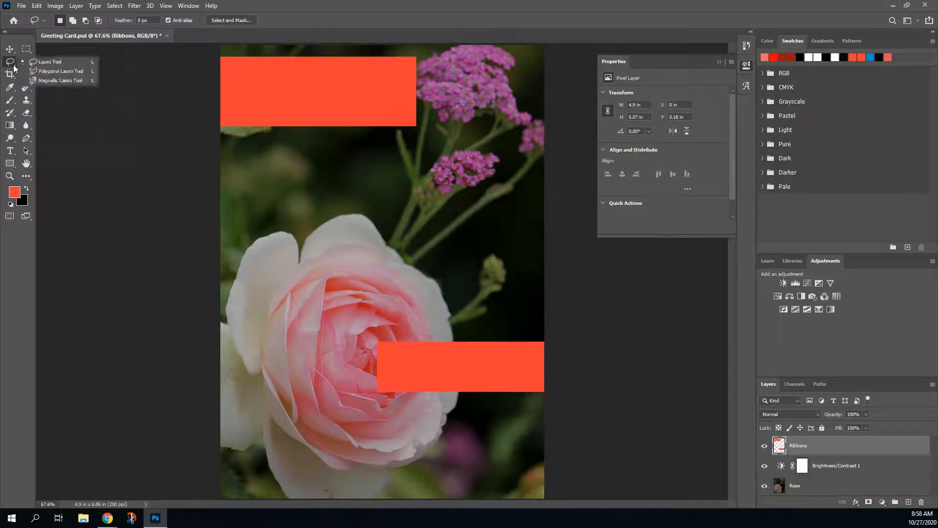
click(40, 72)
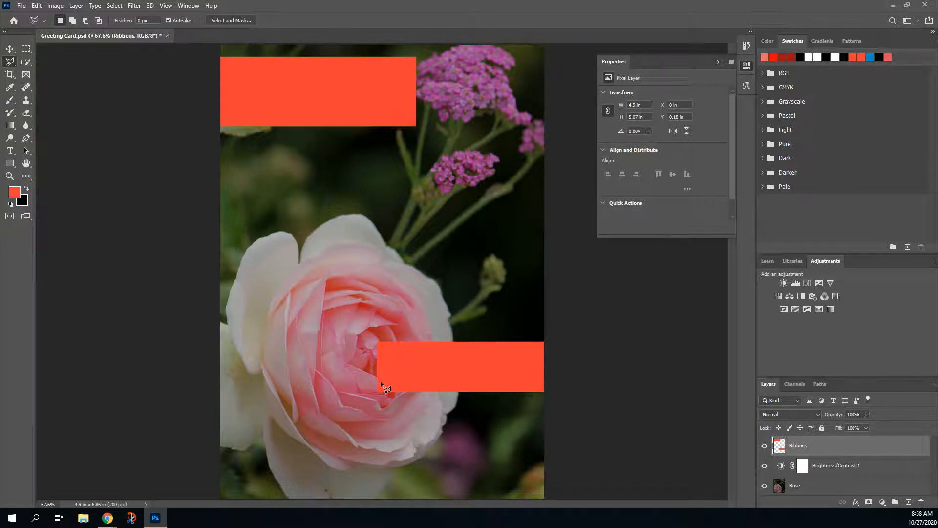
click(11, 177)
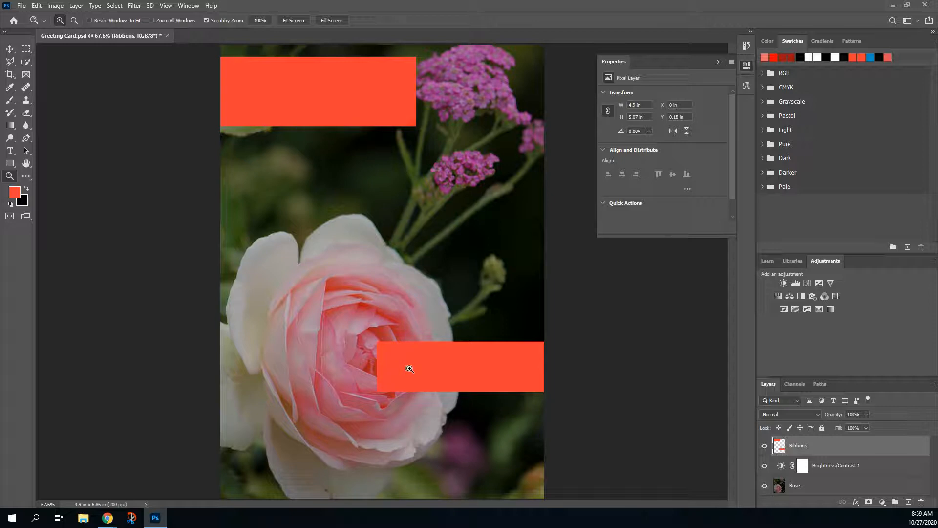
drag(410, 369, 407, 368)
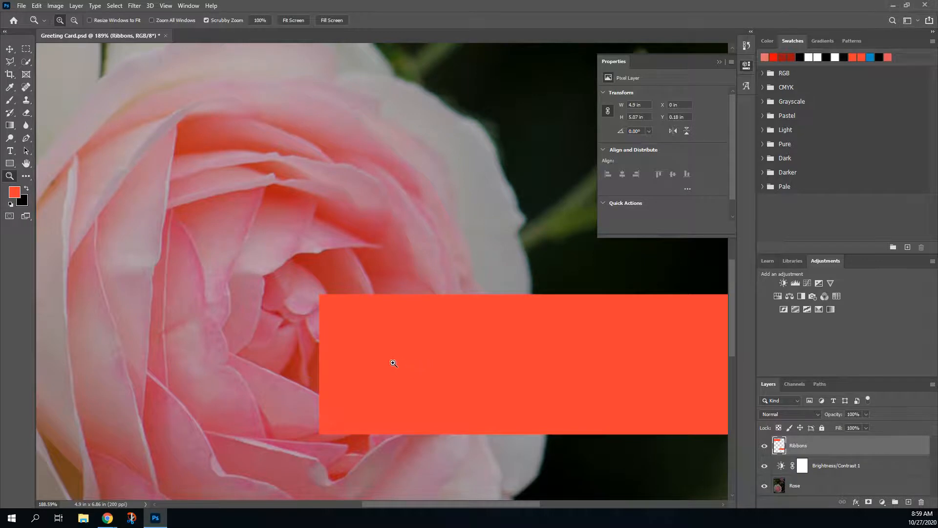
mouse_move(427, 358)
mouse_down()
mouse_move(415, 358)
mouse_move(435, 354)
mouse_move(426, 356)
mouse_up()
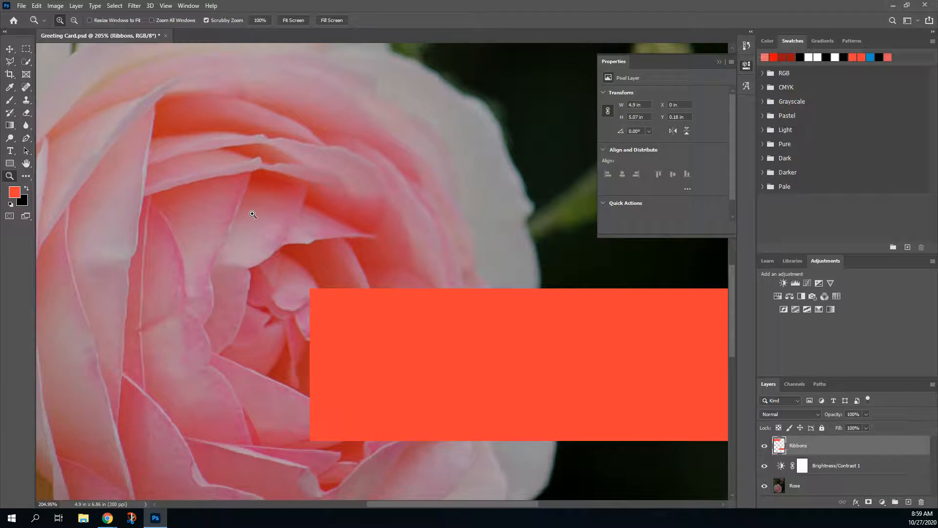
click(10, 62)
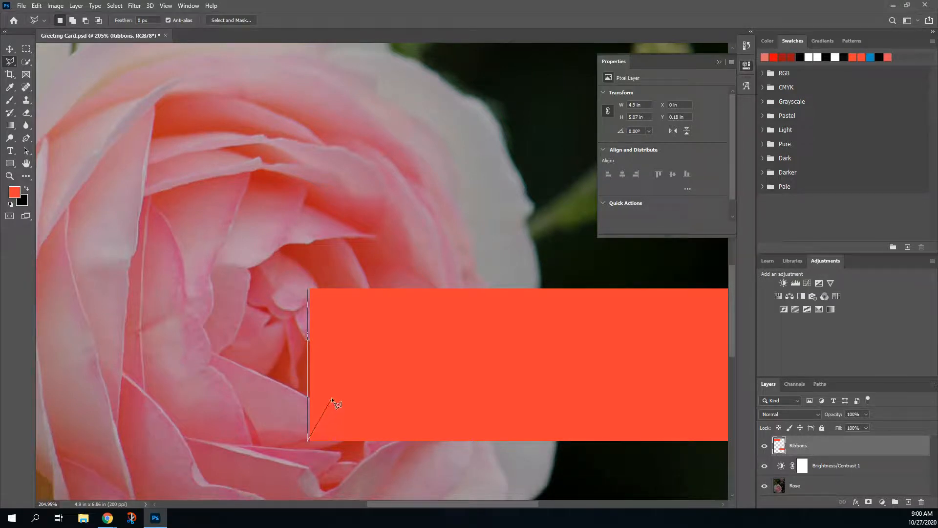
click(344, 358)
click(307, 289)
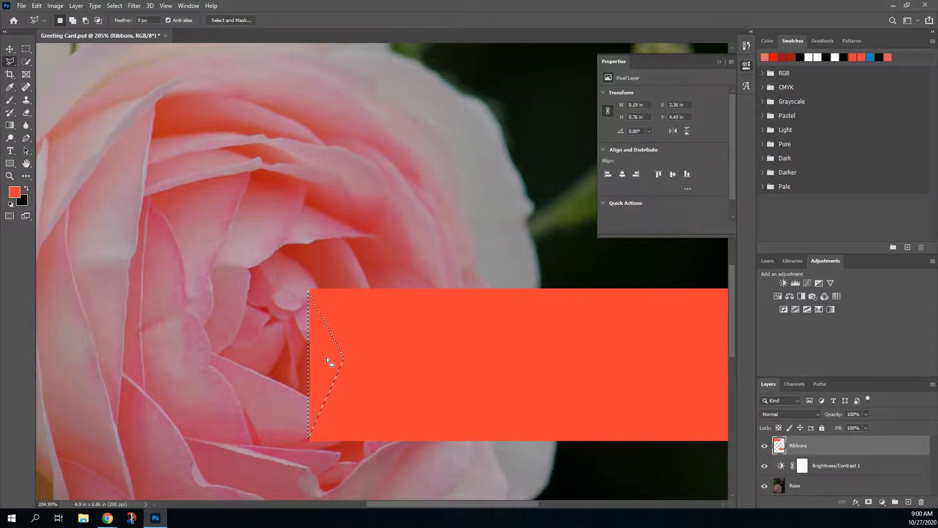
key(Delete)
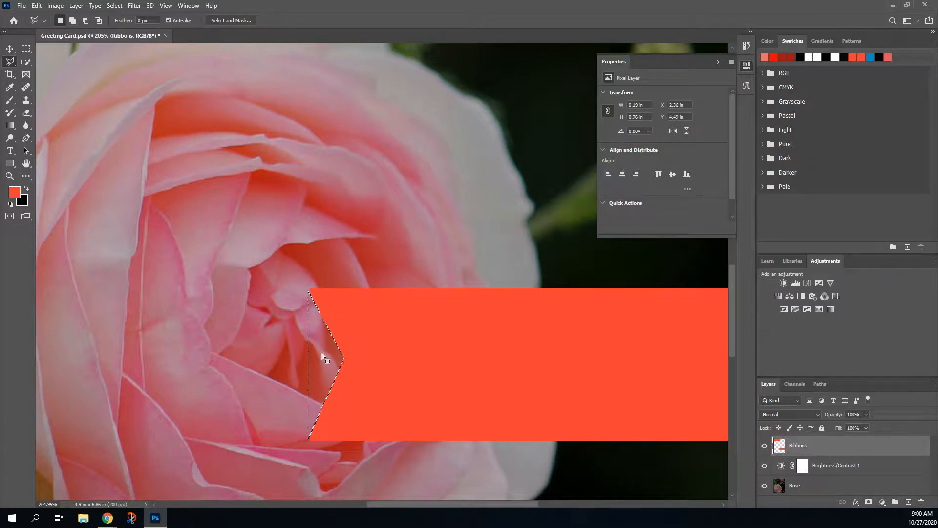
click(117, 6)
click(125, 25)
- Create a new layer above the Ribbons layer and name it Text1
click(9, 176)
drag(441, 318, 432, 322)
key(ctrl+0)
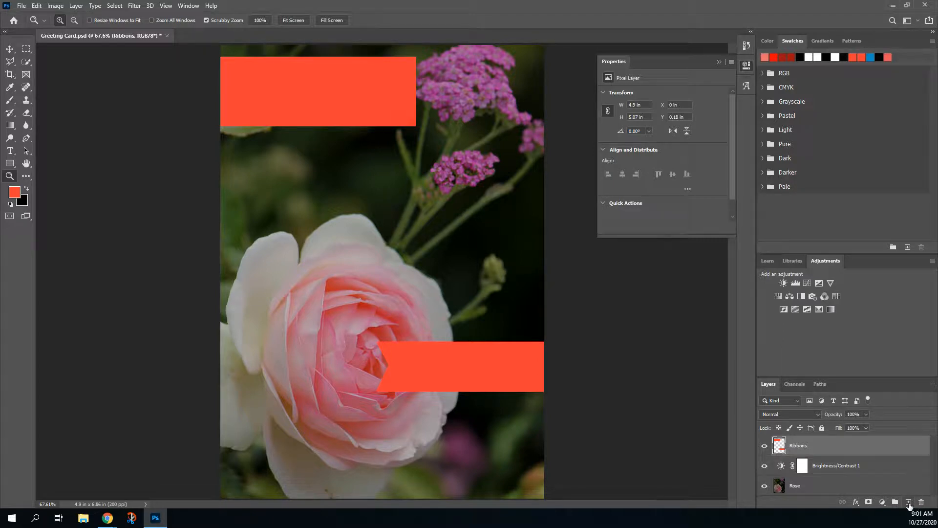
click(909, 503)
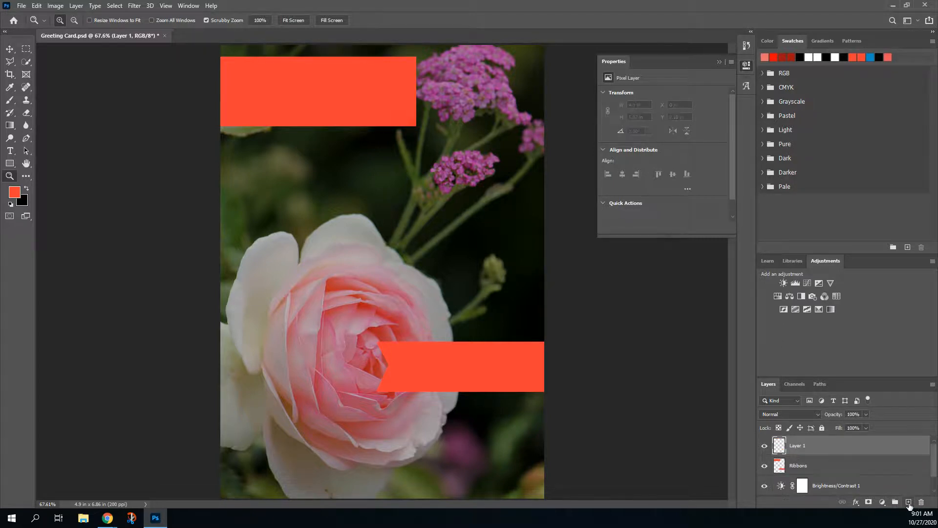
double_click(803, 447)
text(Text1)
click(782, 443)
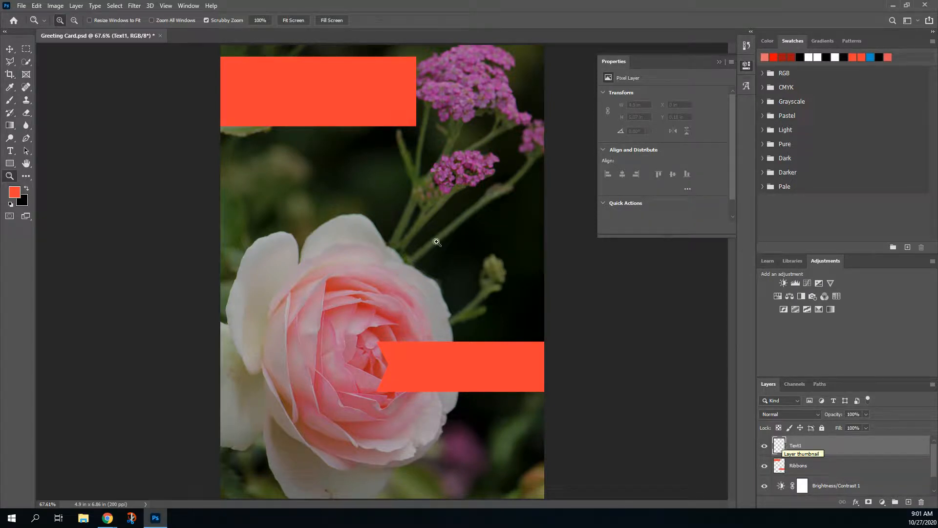
- Draw a horizontal text box about 2.78 by 0.76 in inside the upper orange-red ribbon
click(12, 156)
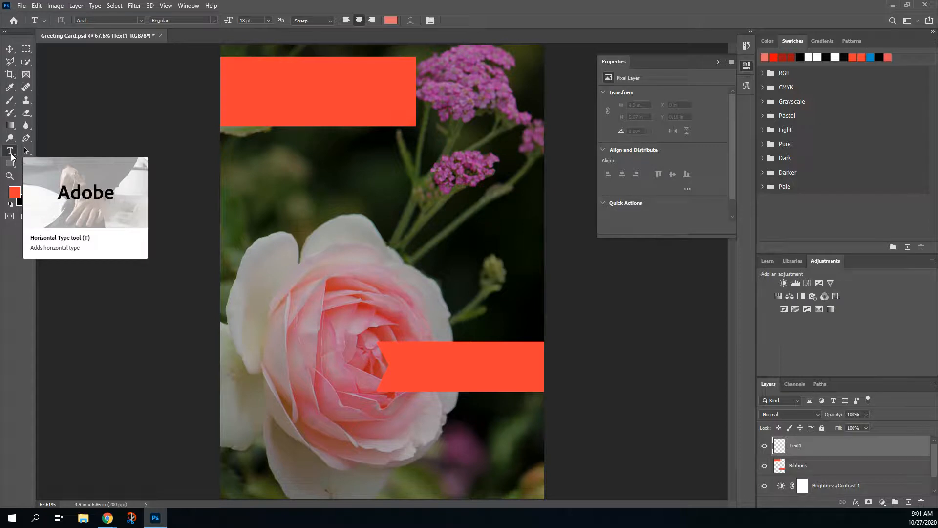
right_click(15, 155)
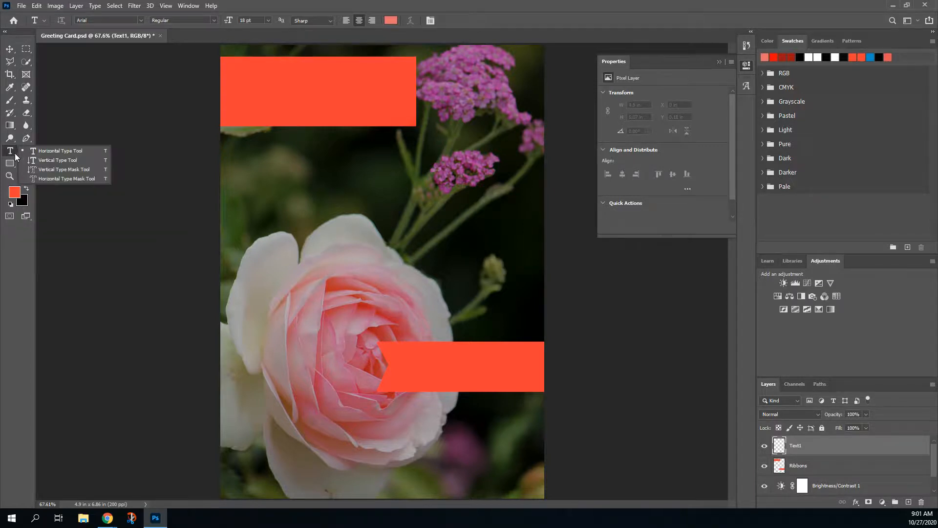
click(51, 150)
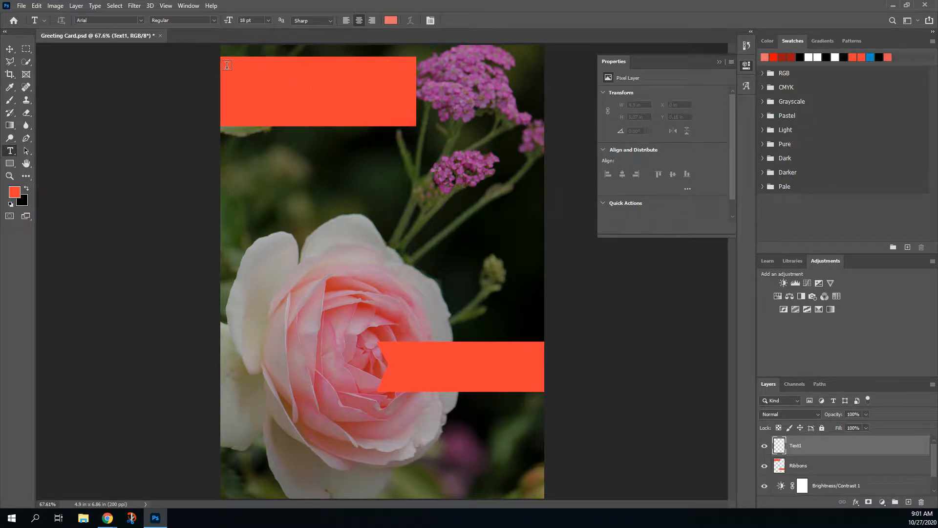
drag(227, 65, 410, 116)
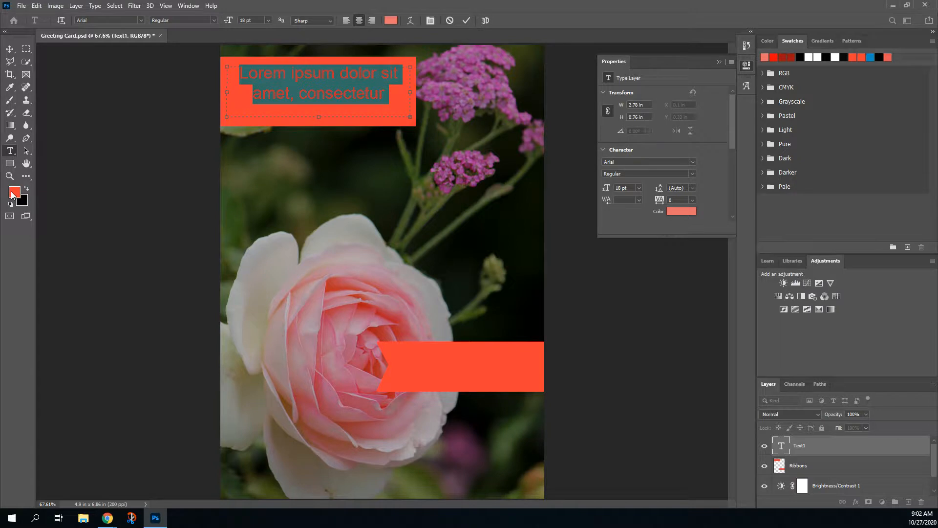
- Set the text colour to light green a0b45a, starting from a green sampled from the photo's stem and brightening it
click(14, 192)
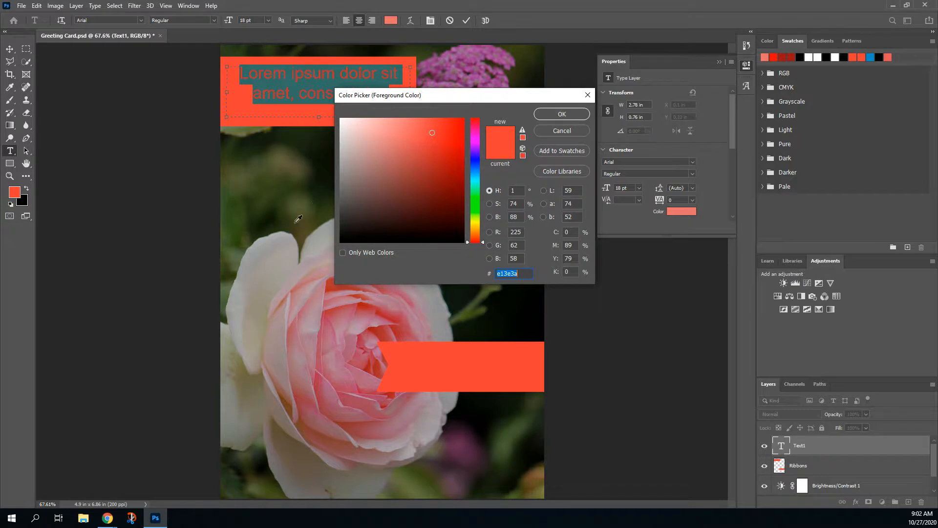
click(488, 291)
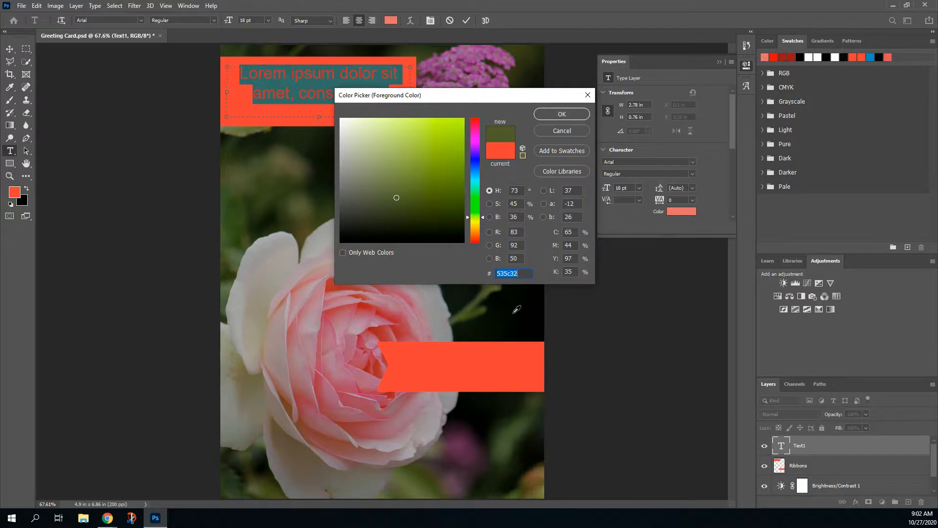
click(516, 309)
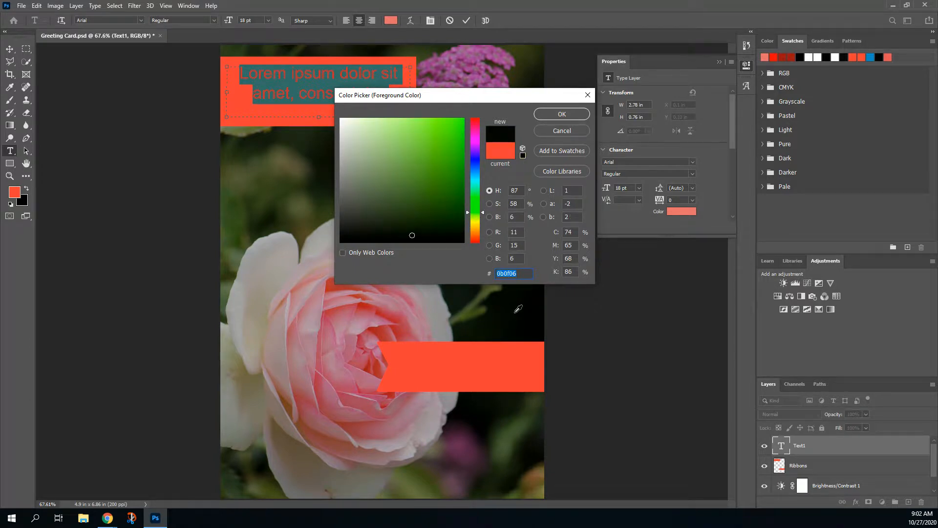
click(488, 291)
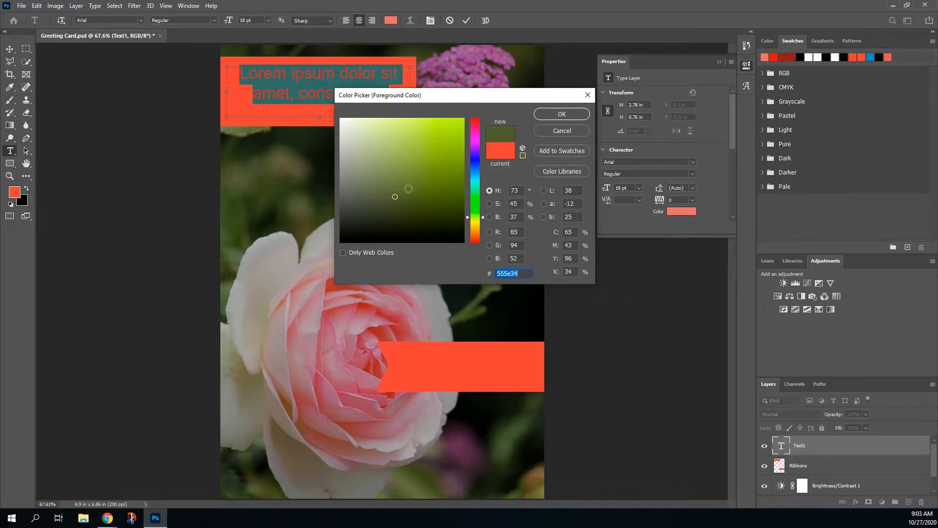
drag(396, 197, 402, 155)
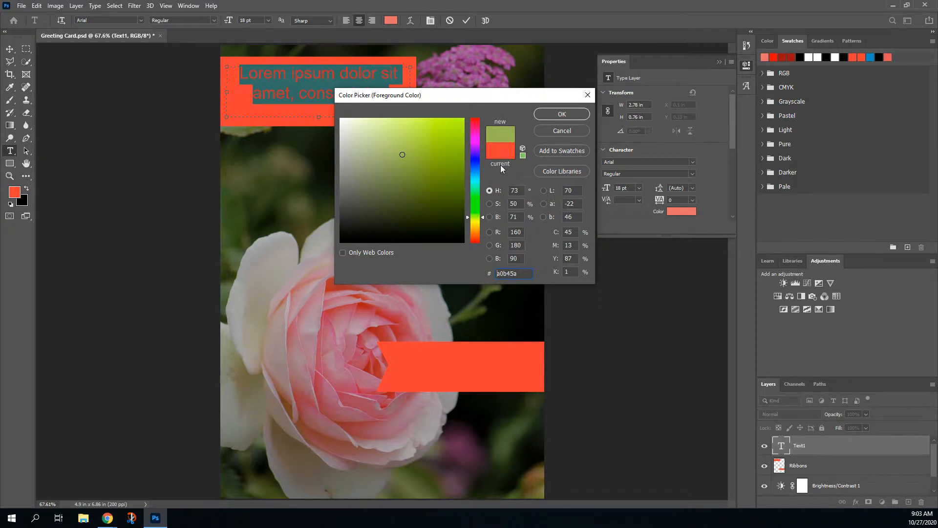
click(563, 114)
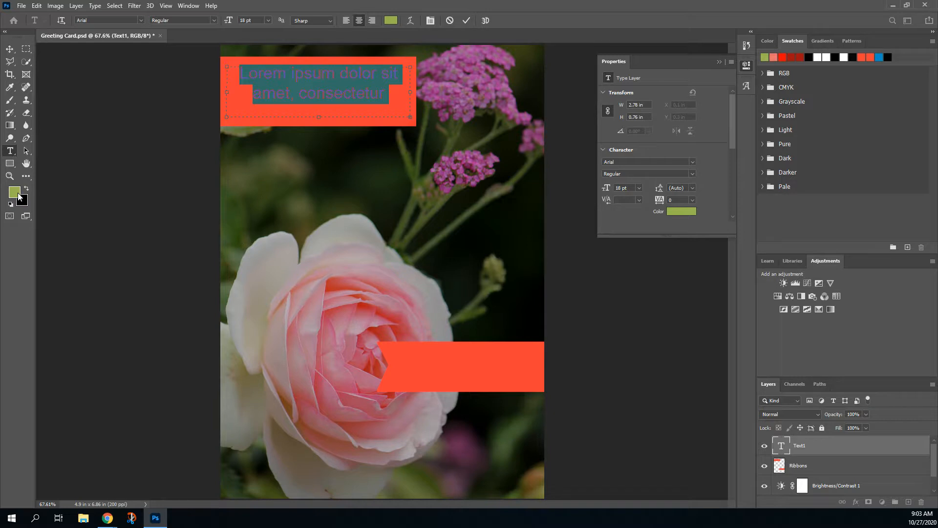
- Enter "Your allergies are starting to bother me..." in the upper ribbon's text box
text(Your allergies)
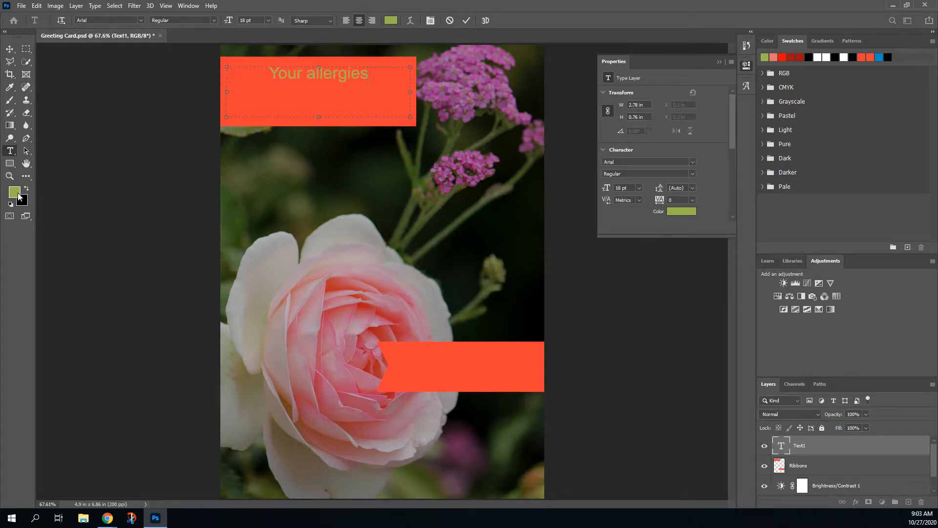
text( are )
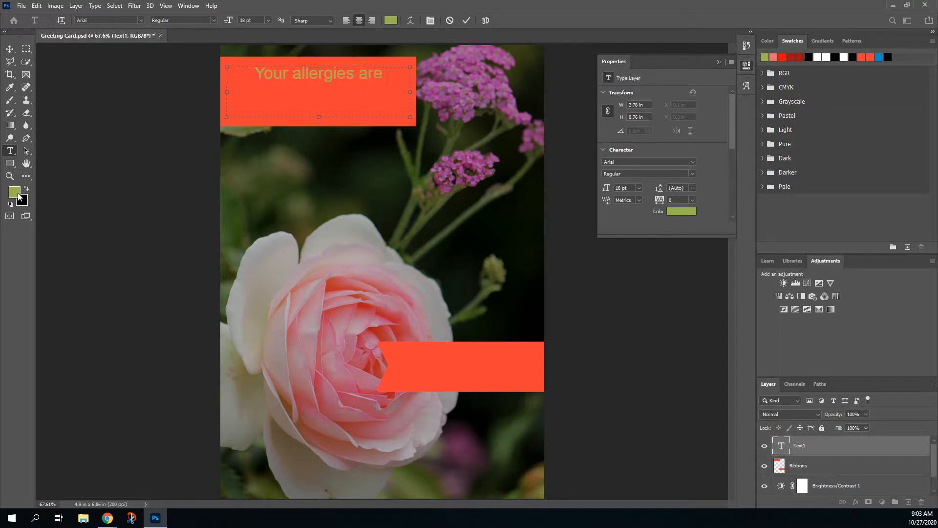
text(start)
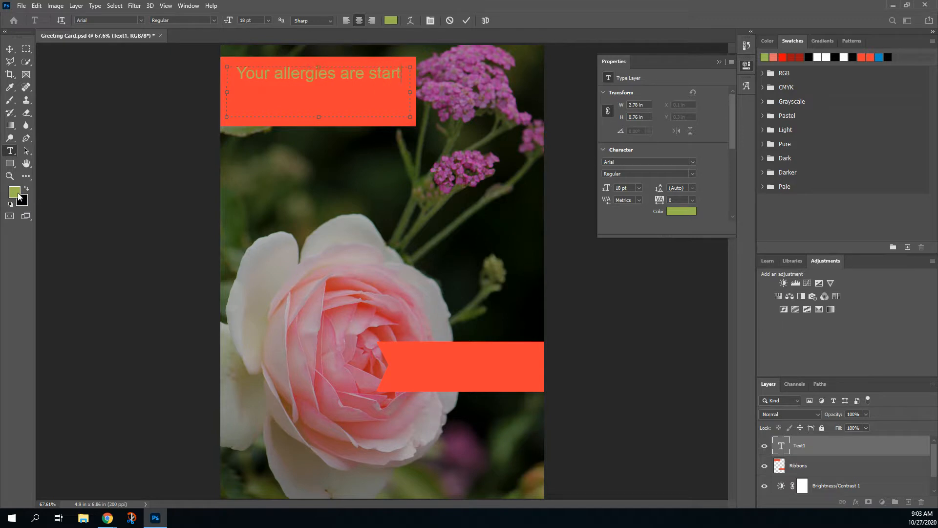
text(ing to b)
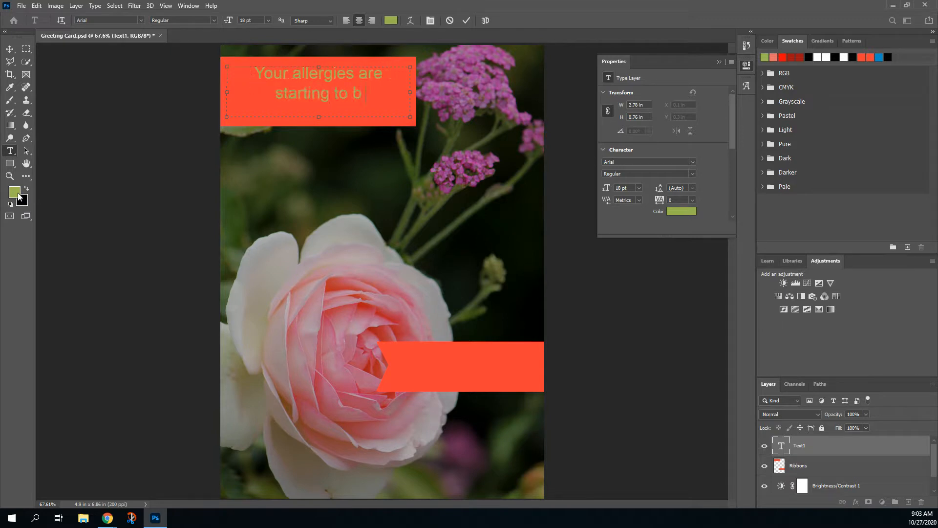
text(other m)
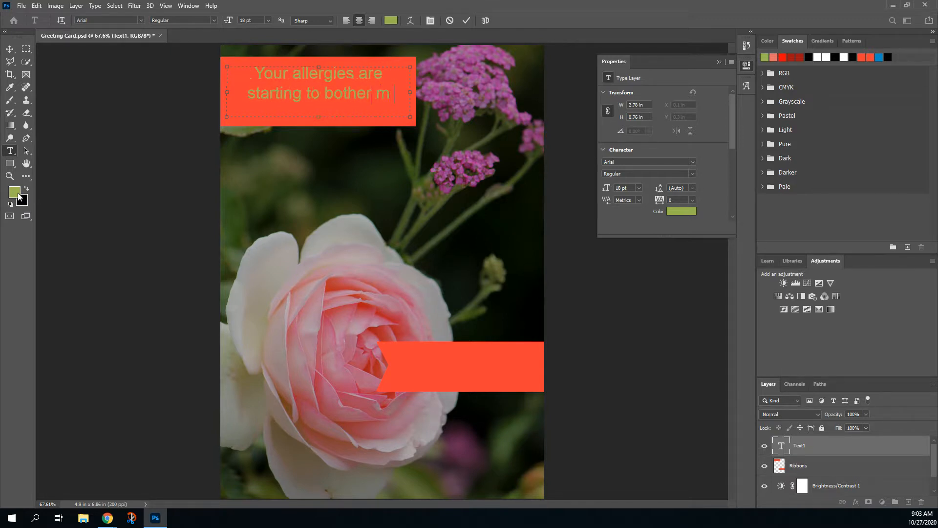
text(e...)
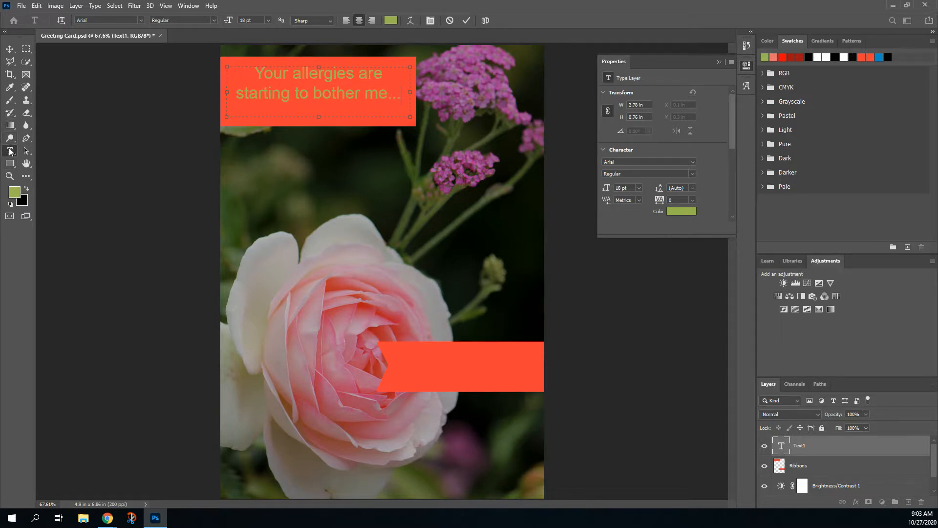
- Add a text box about 2.05 by 0.41 in inside the lower ribbon and enter the person's first name
click(394, 345)
drag(401, 353, 537, 380)
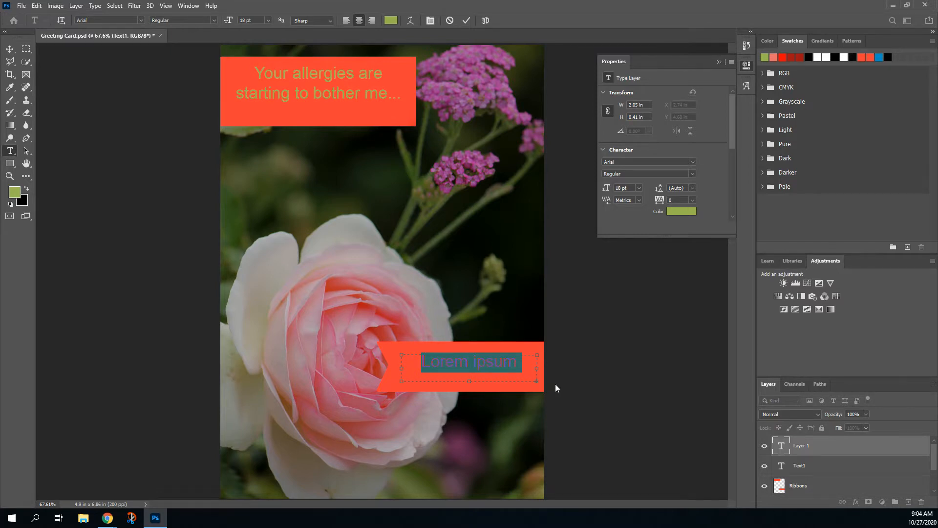
text(Toby)
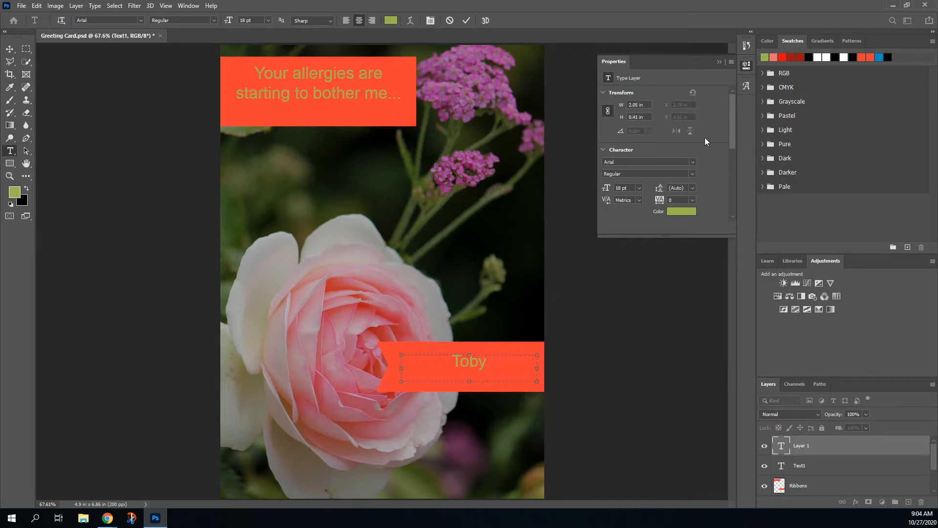
- Try a 48 pt font size on all of the lower ribbon's text, then undo it
drag(732, 111, 735, 143)
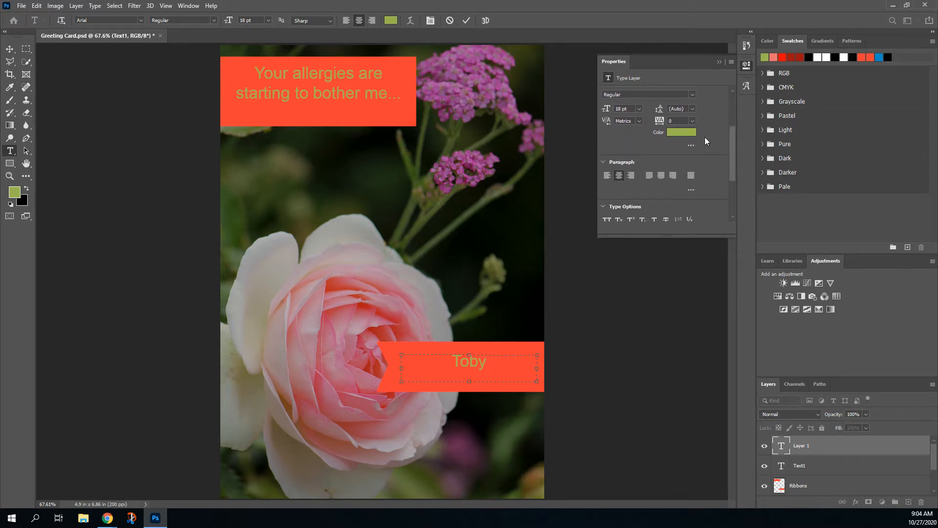
key(ctrl+a)
click(638, 108)
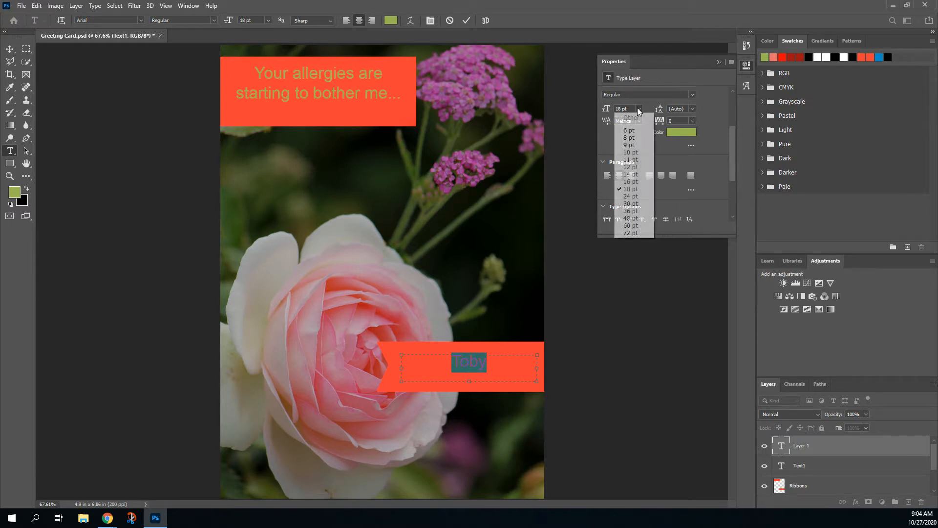
click(635, 218)
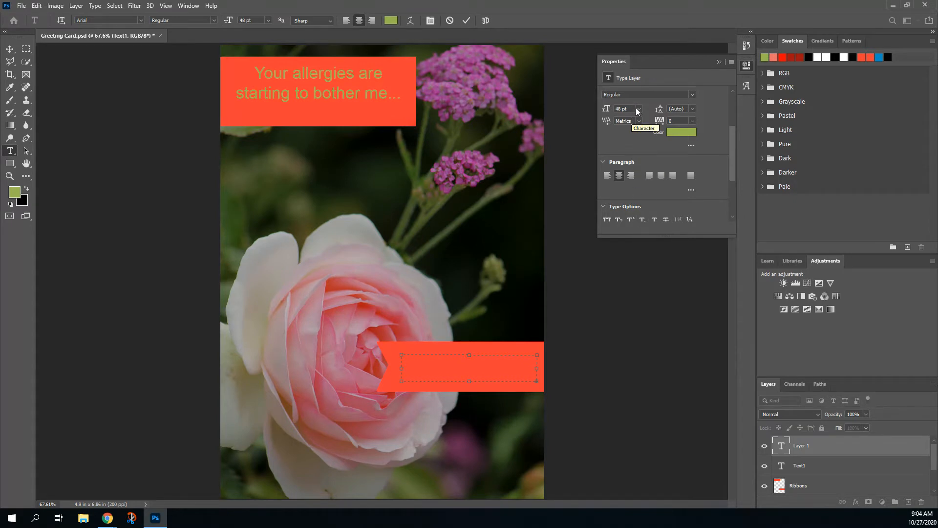
key(ctrl+z)
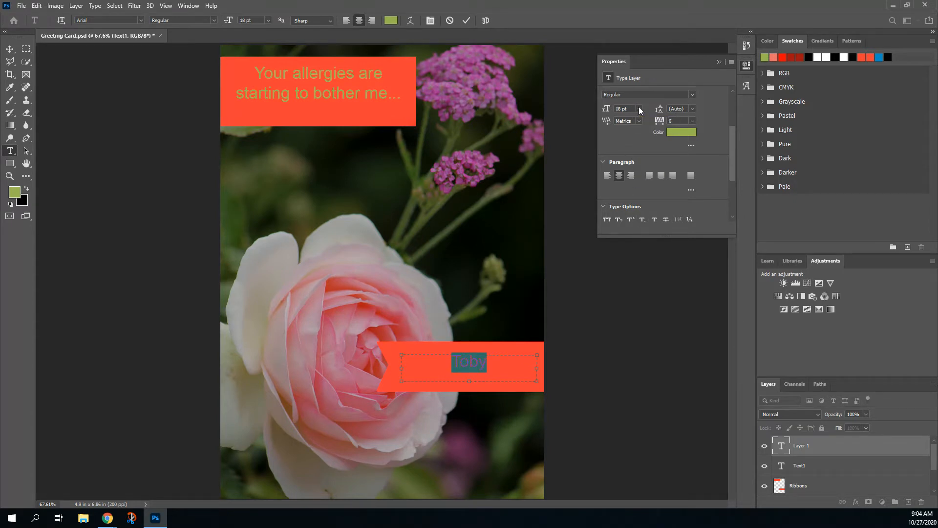
- Try 48 pt and 16 pt for the lower ribbon's name and settle on a font size of 30 pt
click(268, 20)
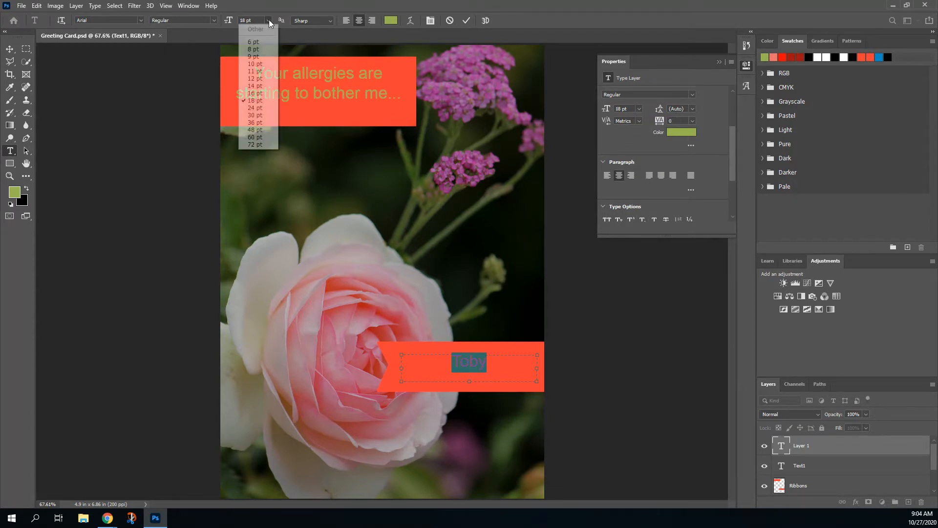
click(257, 130)
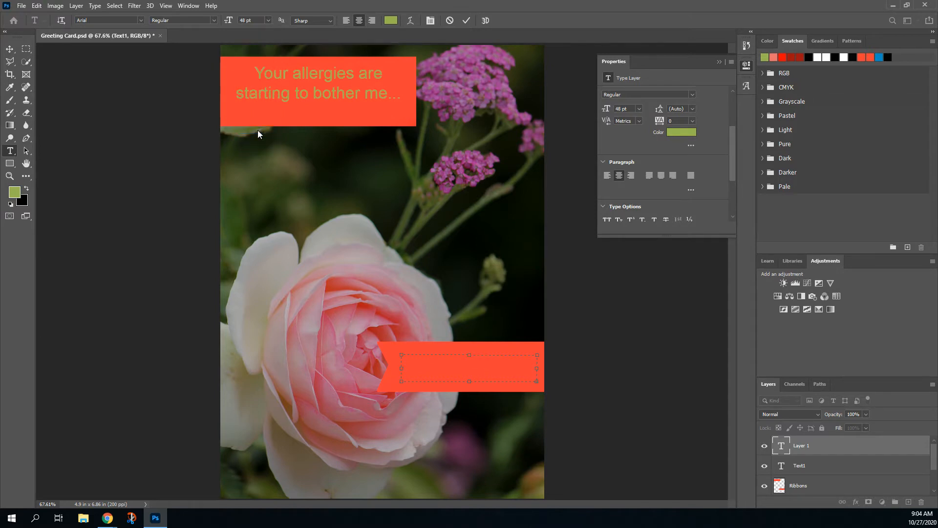
click(268, 20)
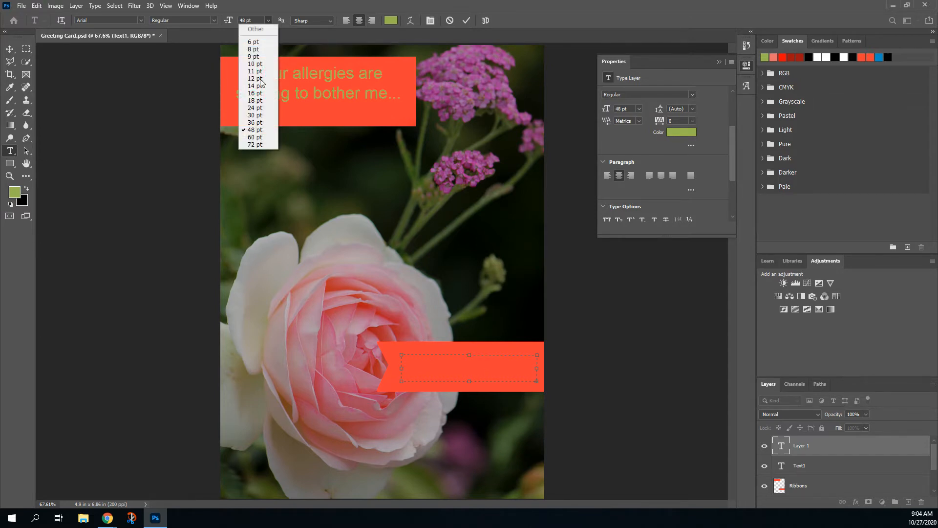
click(261, 93)
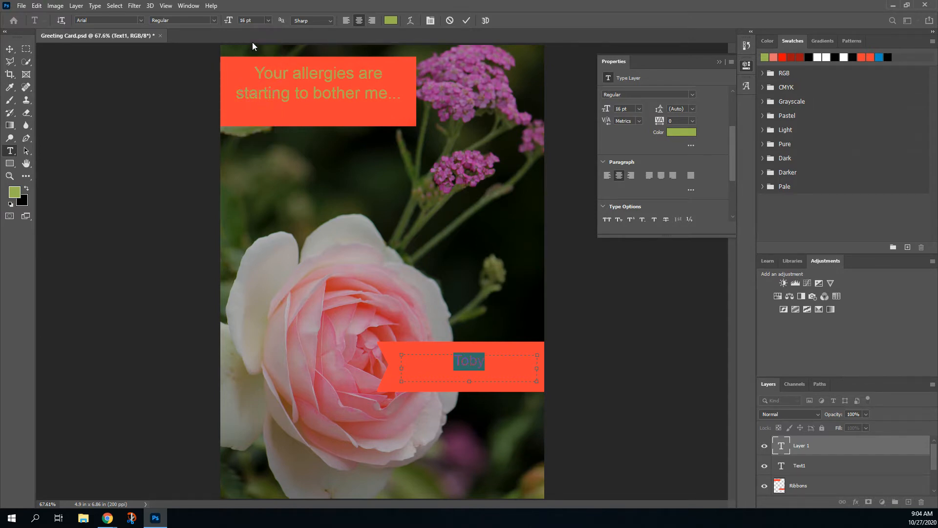
click(268, 20)
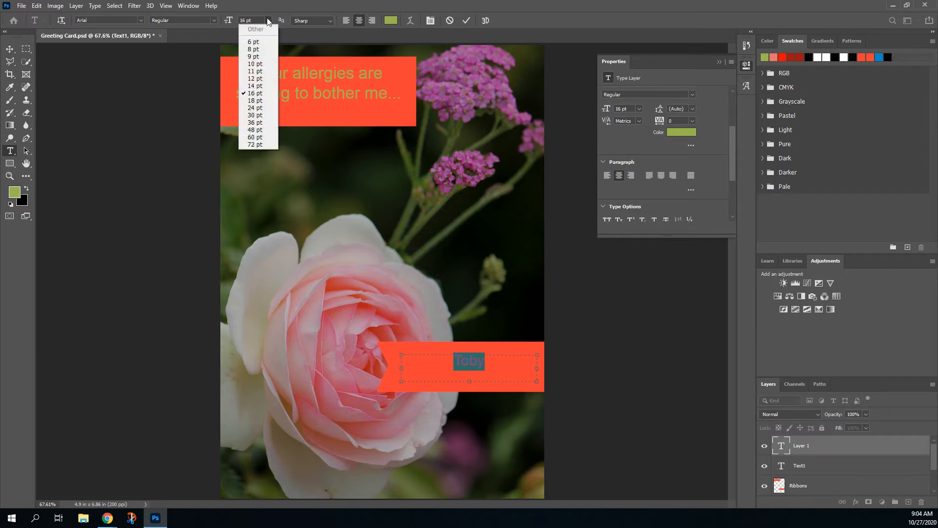
click(259, 115)
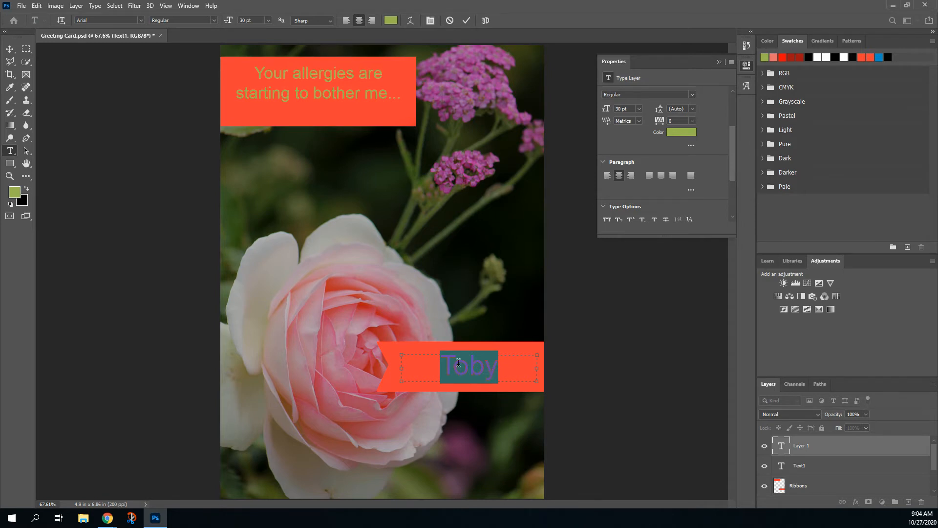
- Open the font family choices for the selected name on the lower ribbon
click(141, 21)
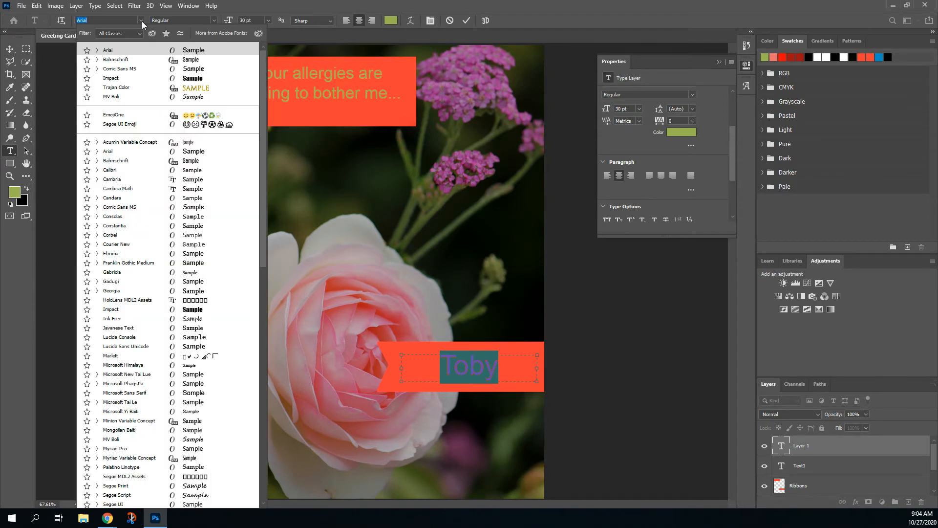